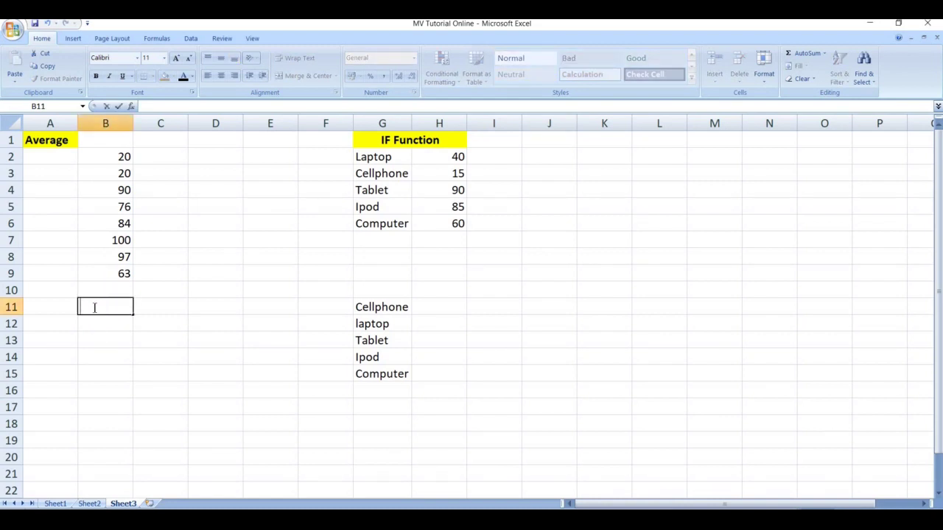
Enter =AVERAGE(B2:B9) in B11 so it returns 68.75.
{"action": "type", "text": "=ave"}
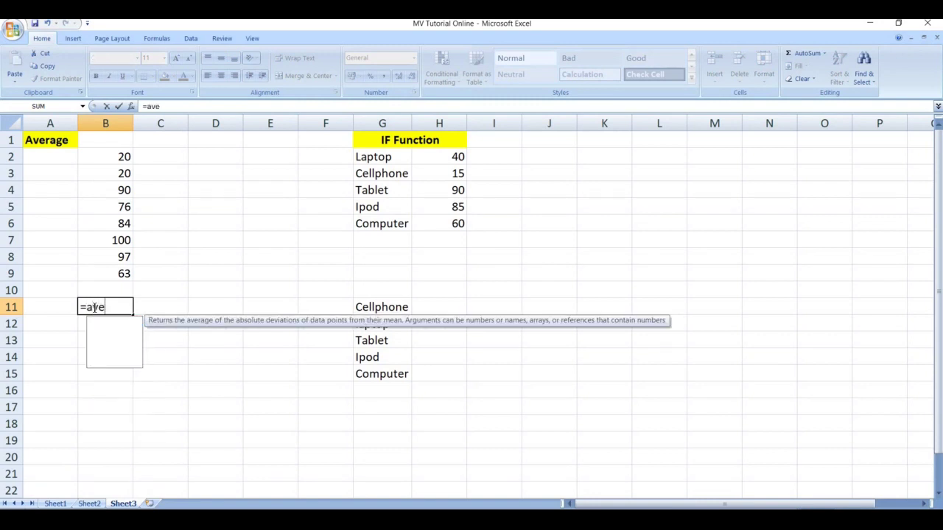
{"action": "type", "text": "r"}
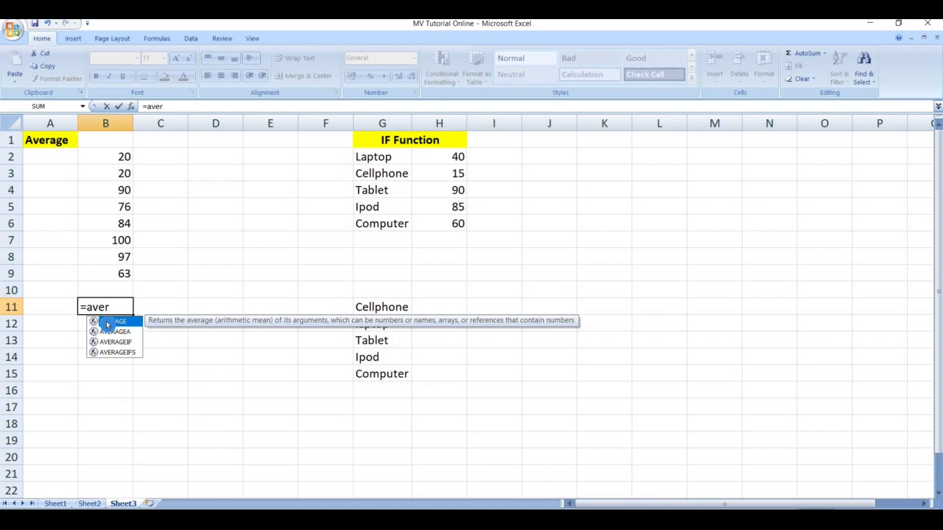
{"action": "double_click", "coordinate": [107, 324]}
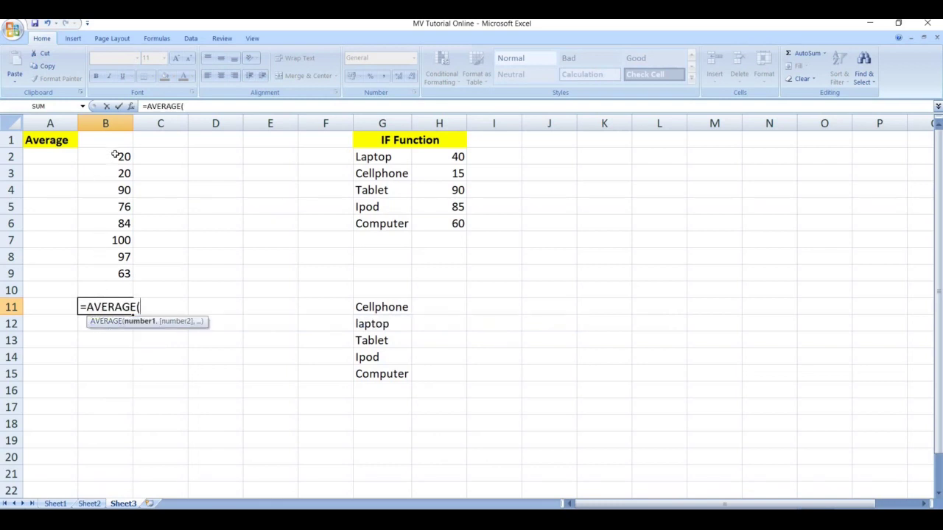
{"action": "left_click_drag", "start_coordinate": [115, 155], "coordinate": [115, 271]}
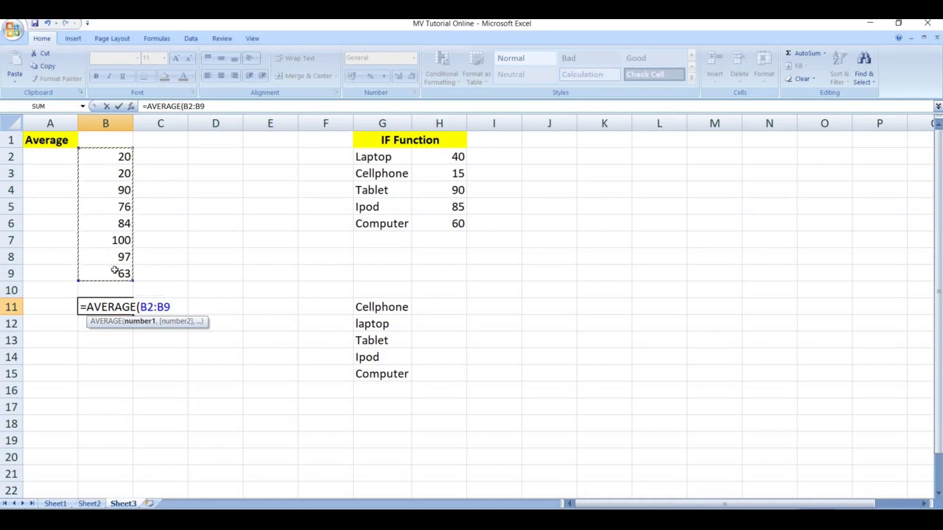
{"action": "type", "text": ")"}
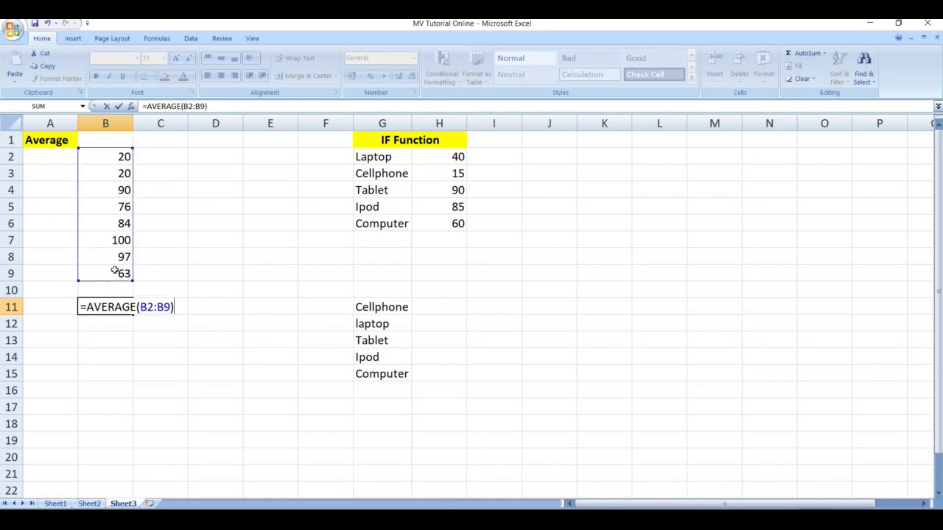
{"action": "key", "text": "Return"}
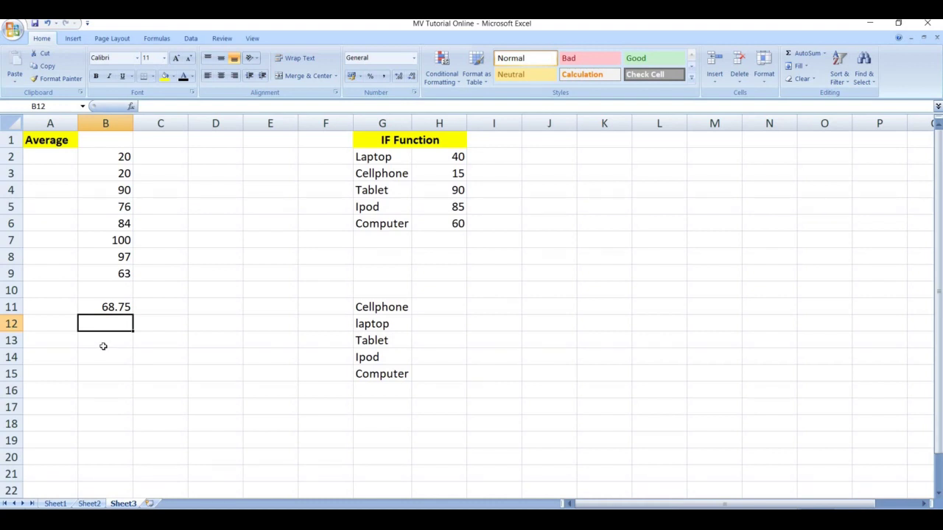
Enter =AVERAGE(20,30,50) in B13 so it shows 33.3333.
{"action": "double_click", "coordinate": [101, 343]}
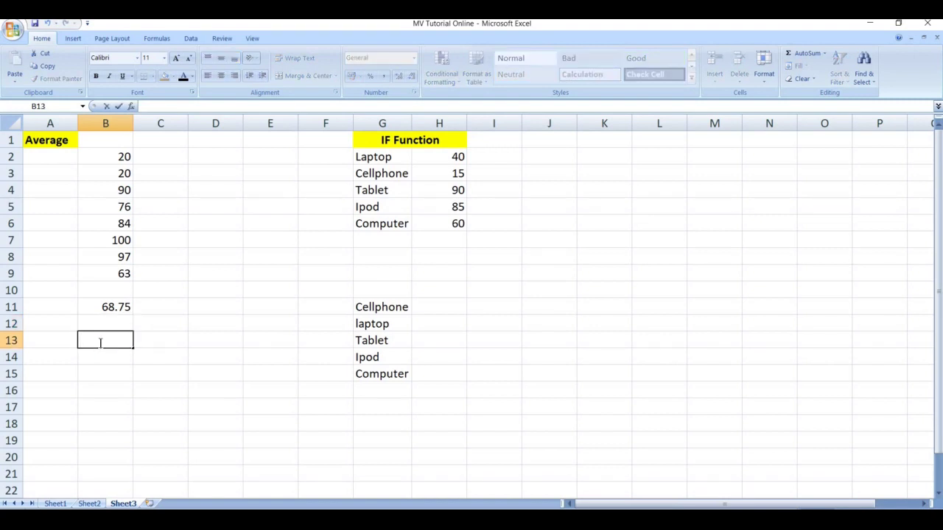
{"action": "type", "text": "="}
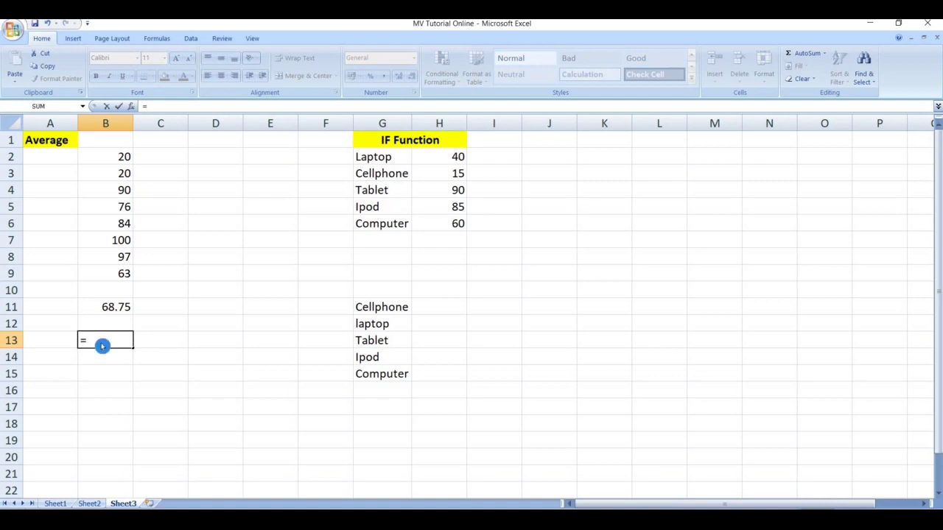
{"action": "type", "text": "aver"}
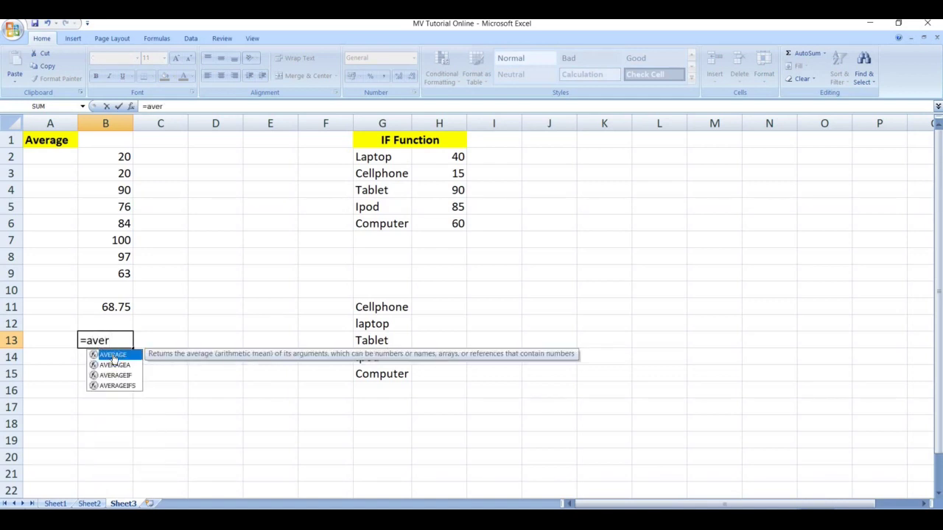
{"action": "double_click", "coordinate": [115, 356]}
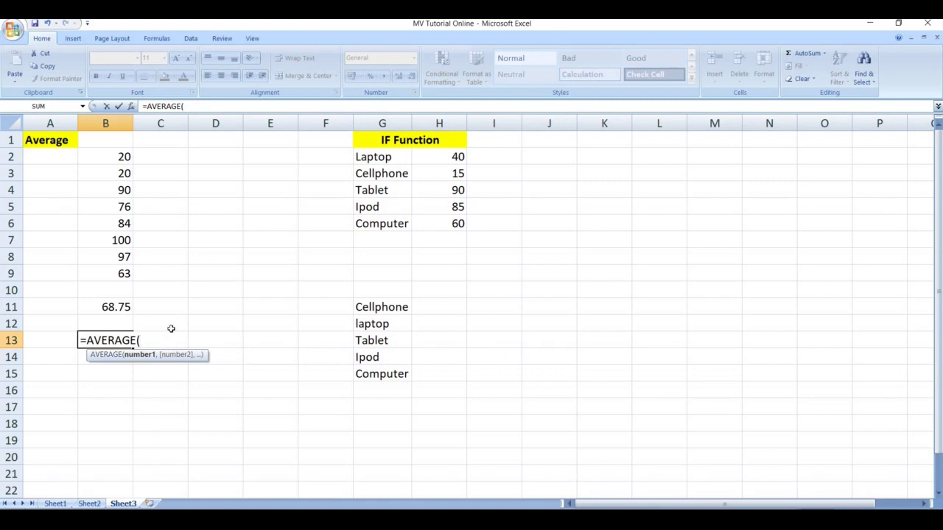
{"action": "type", "text": "20"}
{"action": "type", "text": ",30,5"}
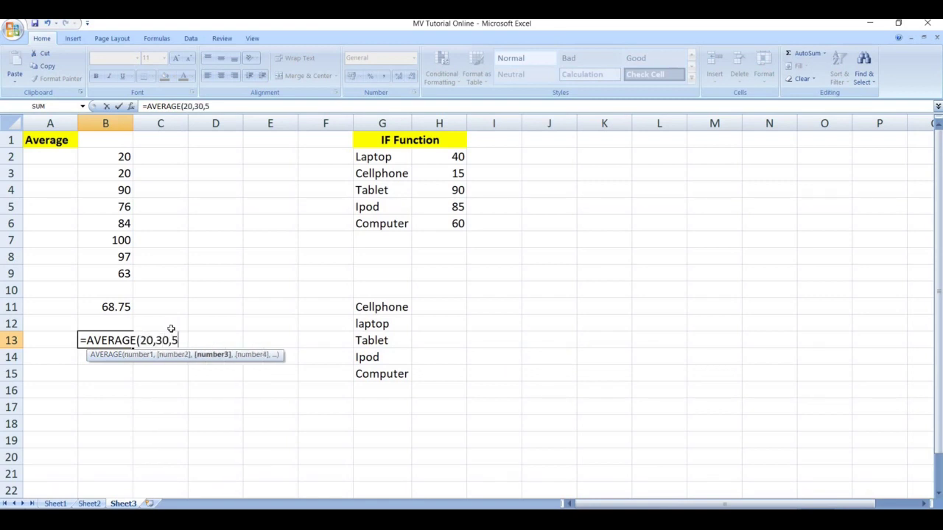
{"action": "type", "text": "0)"}
{"action": "key", "text": "Return"}
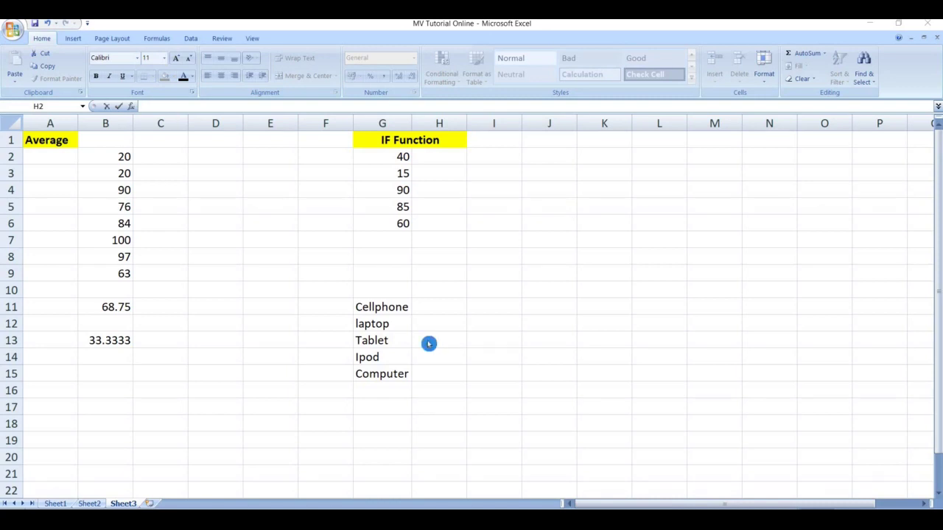
Select cell H2 to hold the first IF formula.
{"action": "left_click", "coordinate": [438, 159]}
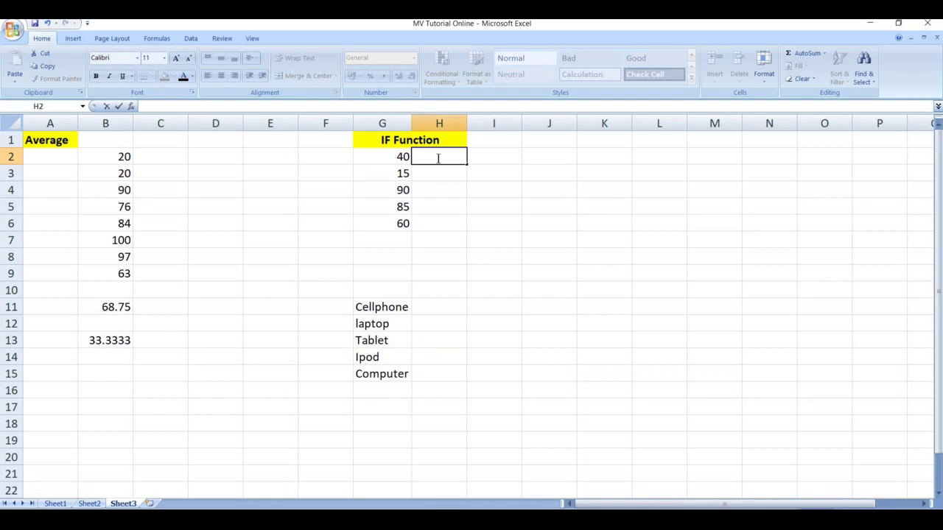
Enter =IF(G2<30,G2+10,G2-10) in H2, returning 30.
{"action": "type", "text": "=If"}
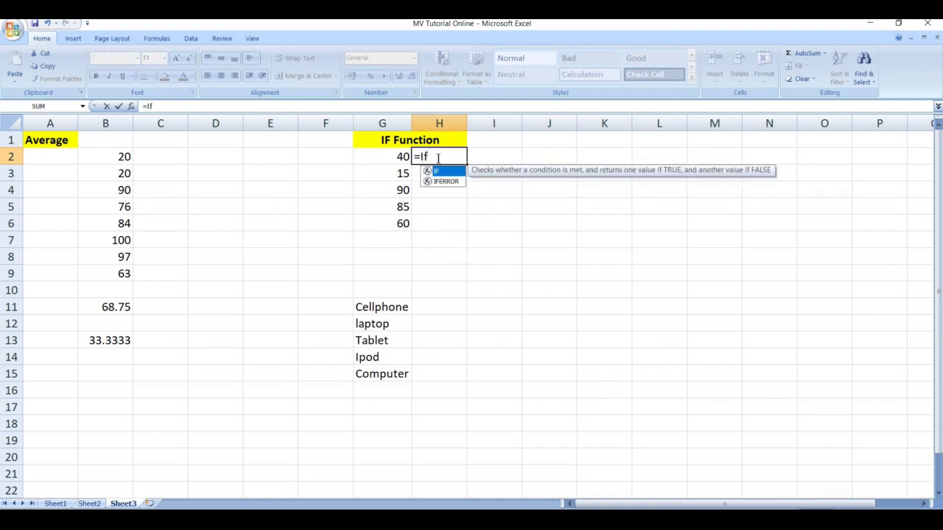
{"action": "double_click", "coordinate": [442, 172]}
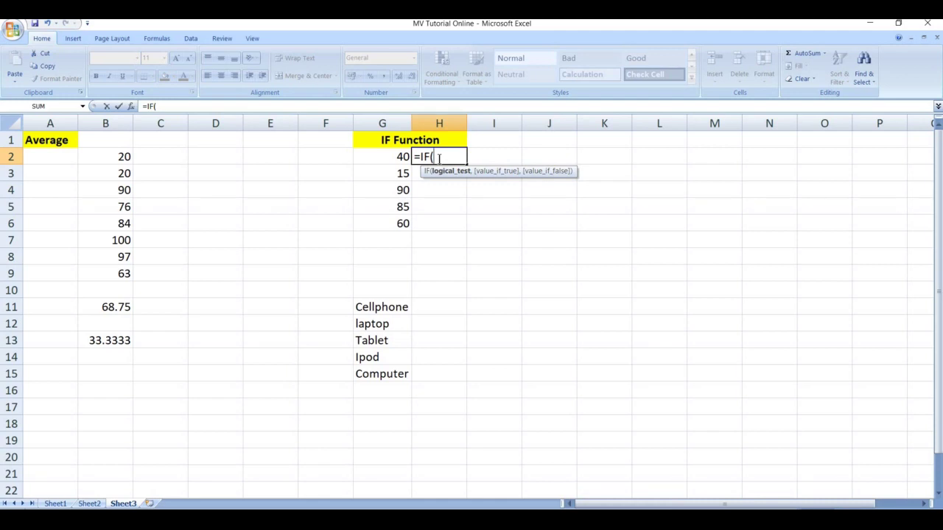
{"action": "type", "text": "G"}
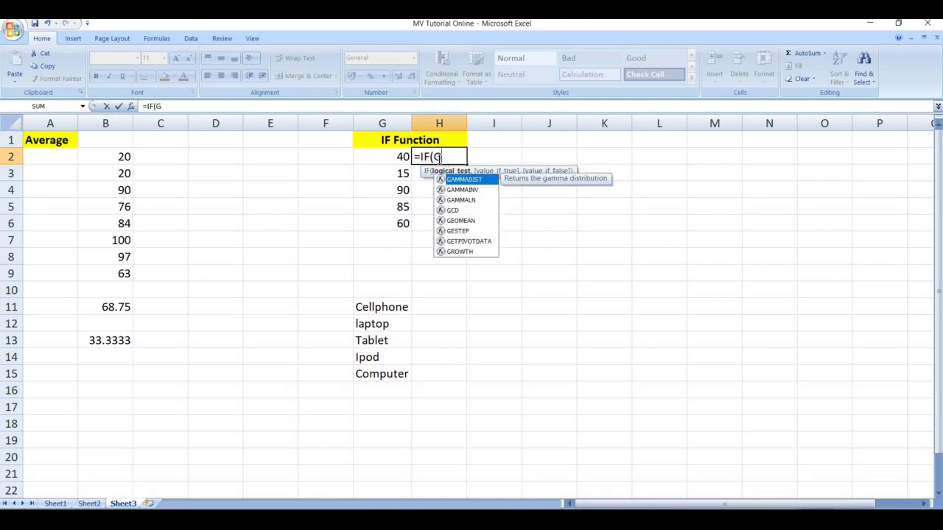
{"action": "type", "text": "2"}
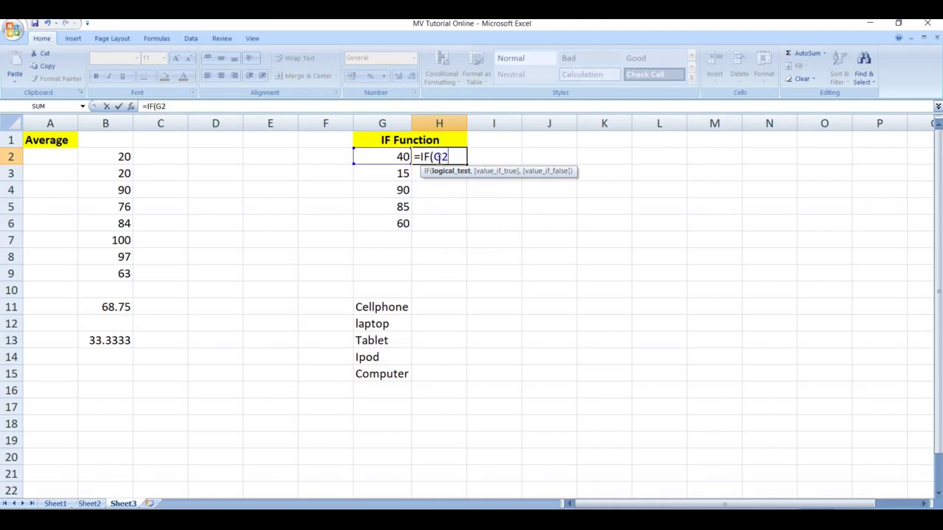
{"action": "type", "text": "<30"}
{"action": "type", "text": ","}
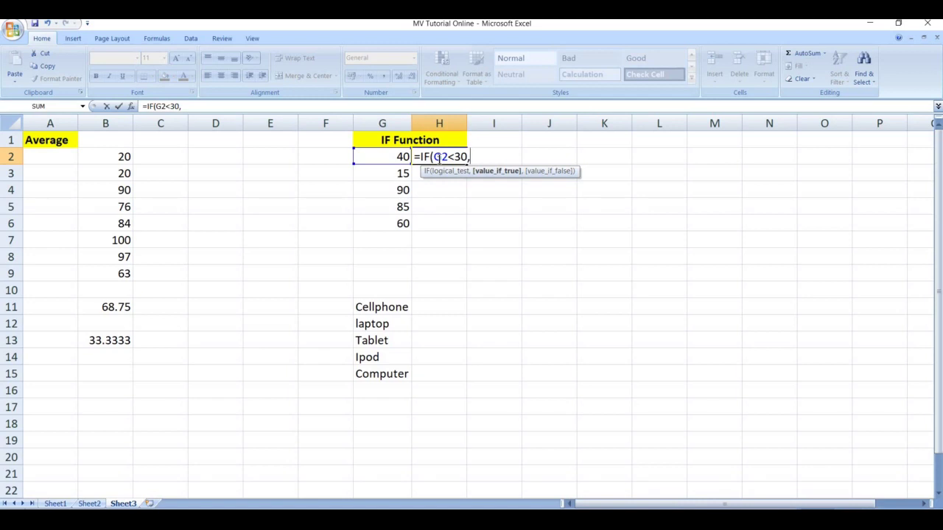
{"action": "type", "text": "G"}
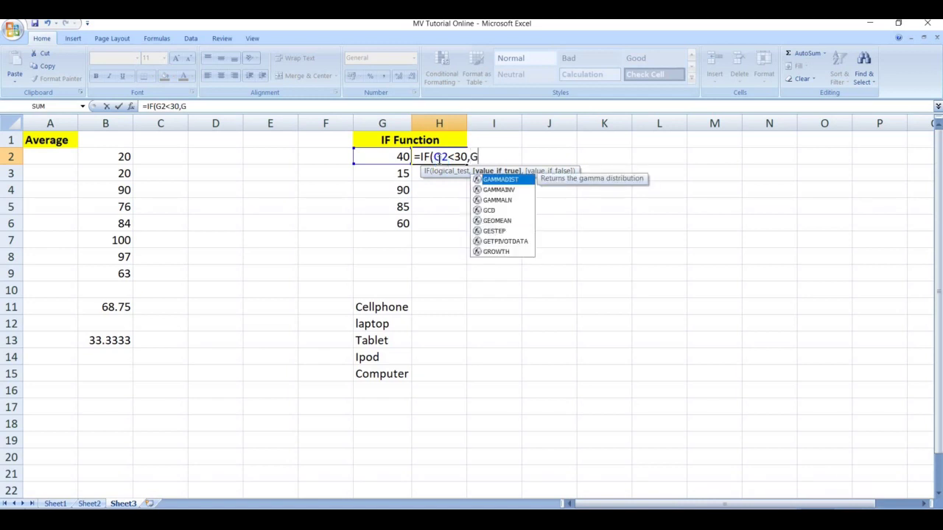
{"action": "type", "text": "2"}
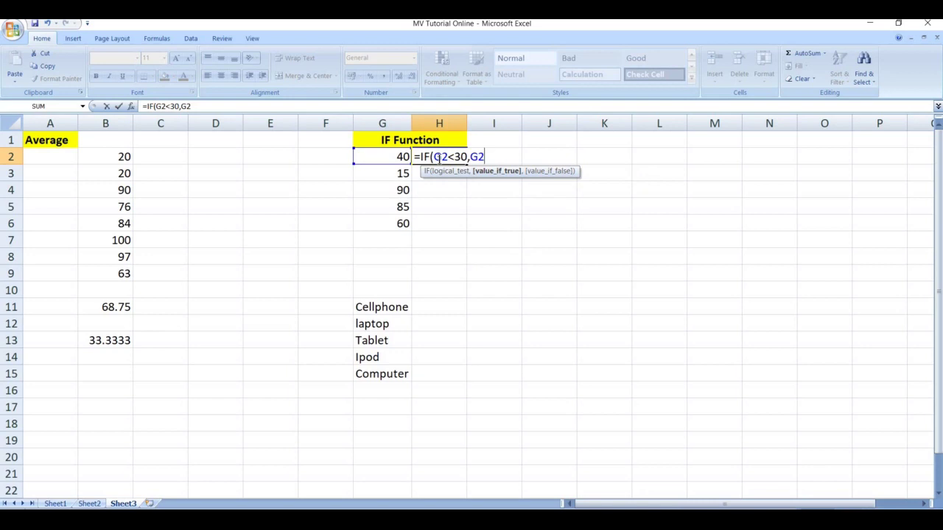
{"action": "type", "text": "+10,"}
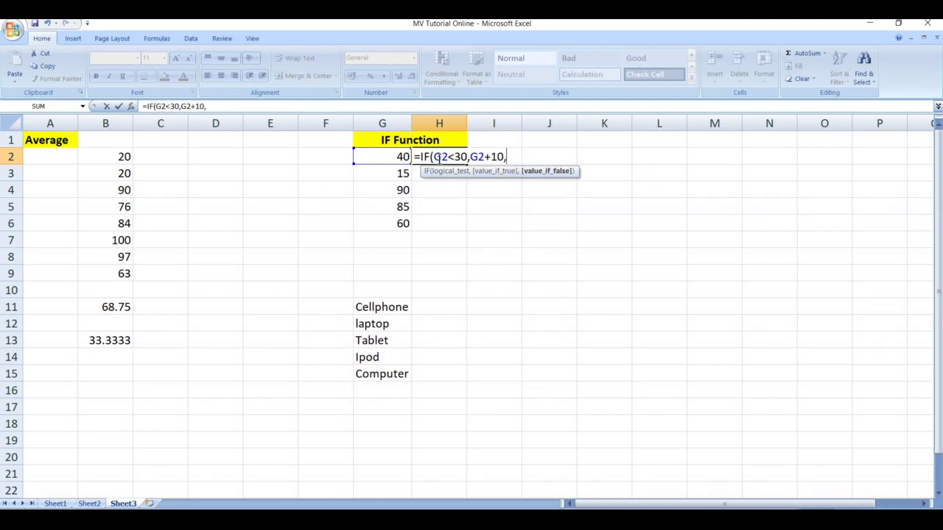
{"action": "type", "text": "G2"}
{"action": "type", "text": "-10)"}
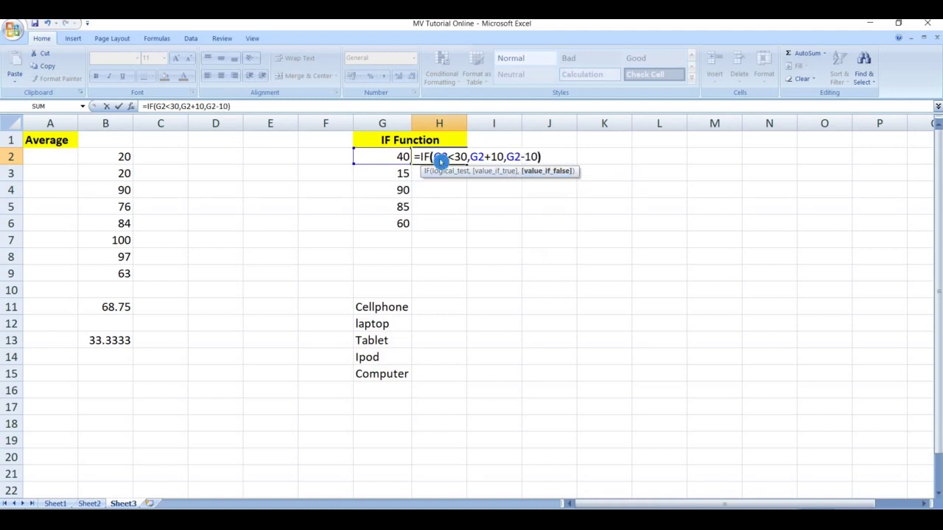
{"action": "key", "text": "Return"}
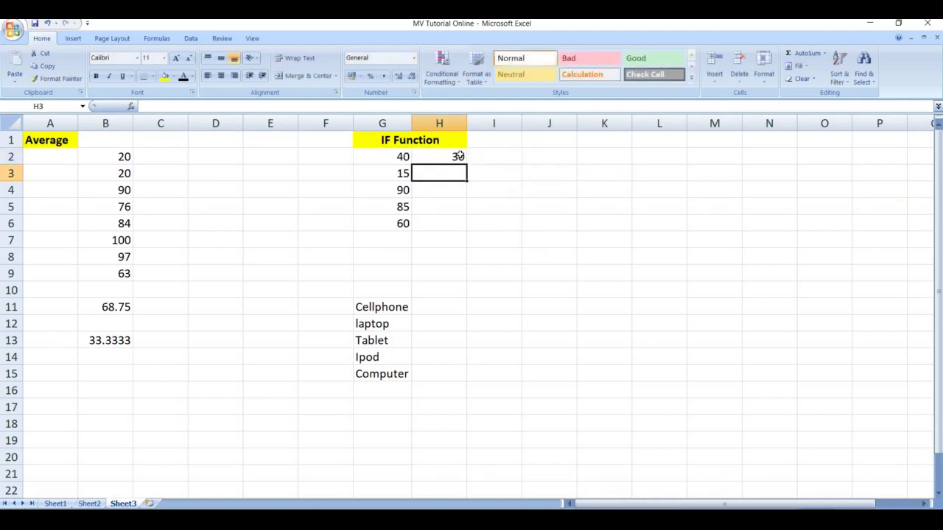
Fill H2's IF formula down to H6 (30, 25, 80, 75, 50) and review H2 unchanged.
{"action": "left_click", "coordinate": [459, 156]}
{"action": "left_click_drag", "start_coordinate": [466, 165], "coordinate": [458, 225]}
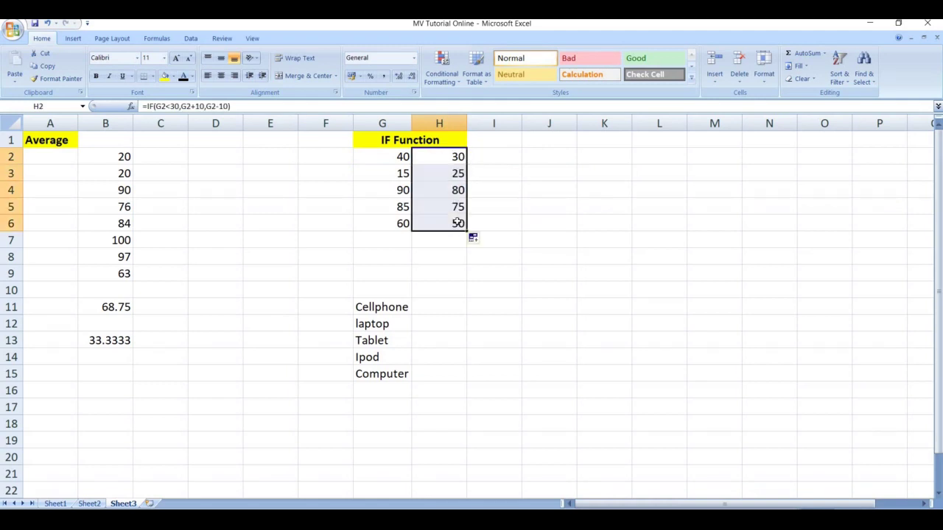
{"action": "left_click", "coordinate": [425, 153]}
{"action": "double_click", "coordinate": [425, 153]}
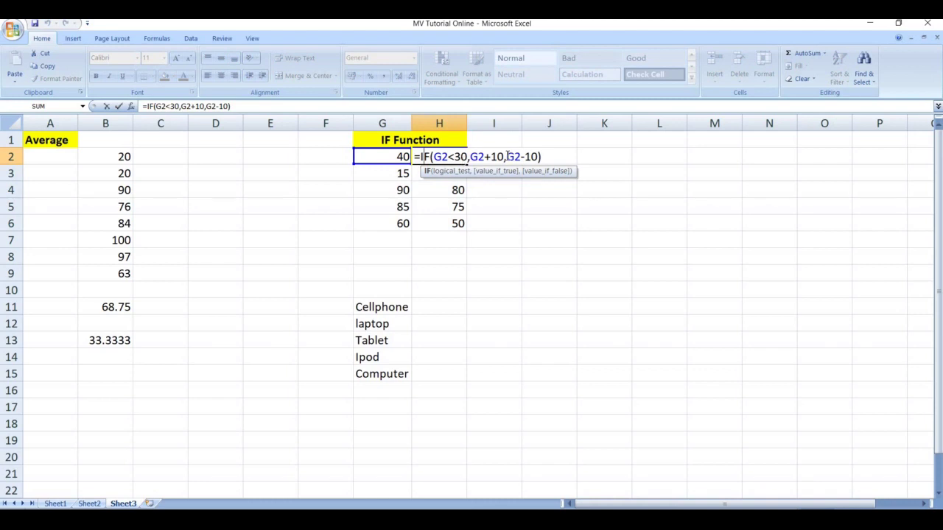
{"action": "left_click", "coordinate": [492, 201]}
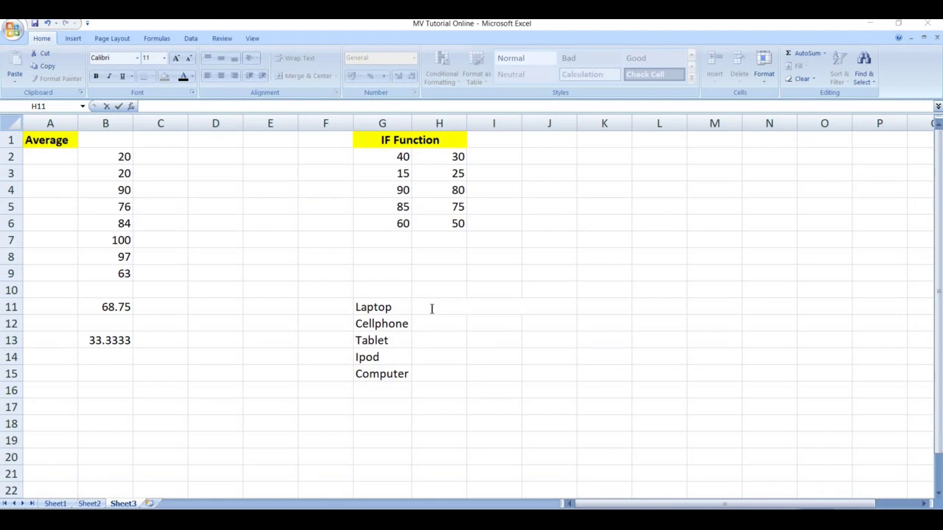
Enter =IF(G11="Cellphone","True","False") in H11, fixing typos along the way.
{"action": "left_click", "coordinate": [432, 309]}
{"action": "type", "text": "="}
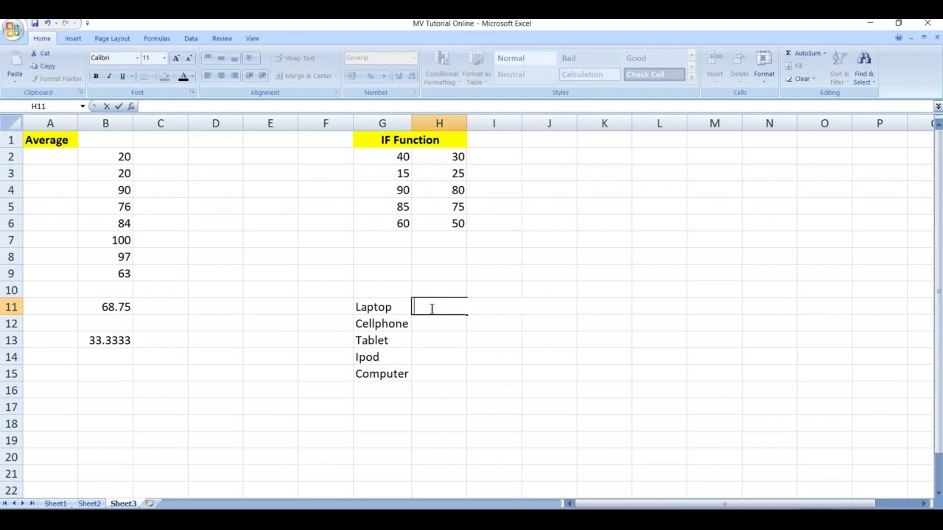
{"action": "type", "text": "If"}
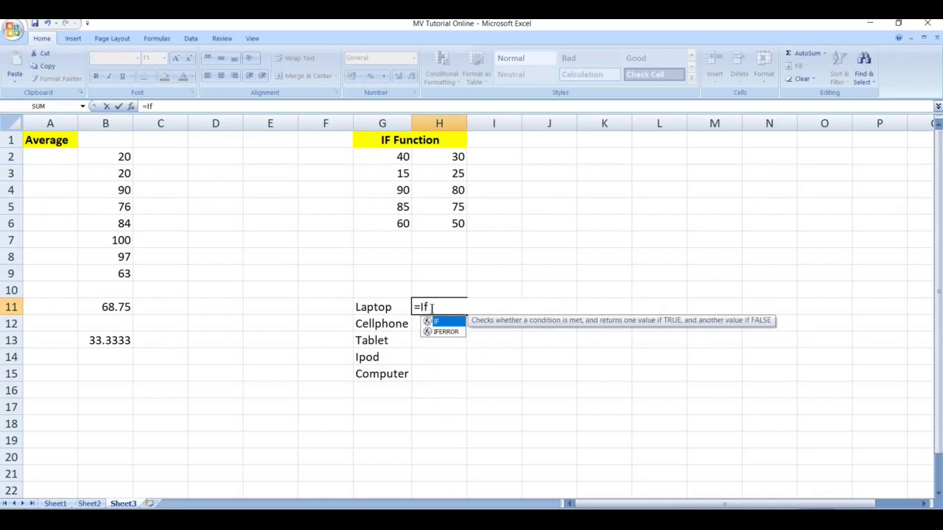
{"action": "double_click", "coordinate": [443, 322]}
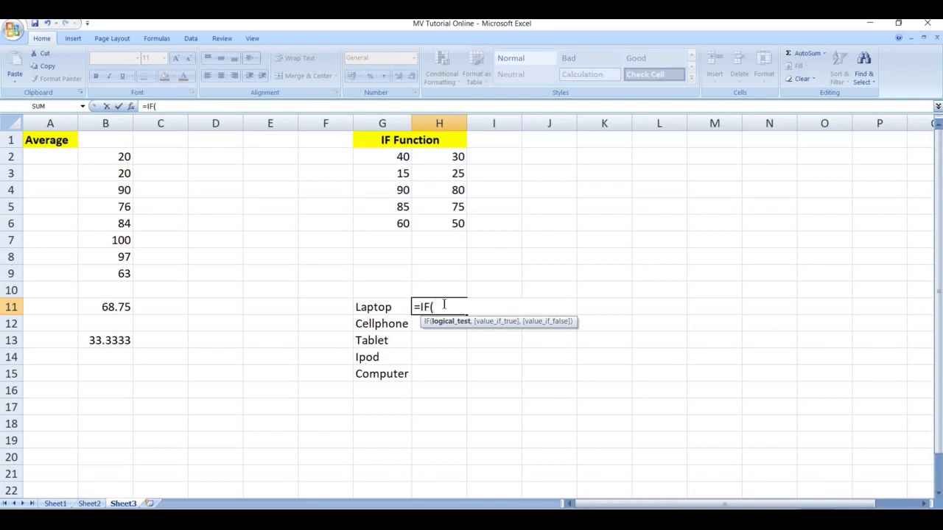
{"action": "type", "text": "G11"}
{"action": "type", "text": "=\"Ce"}
{"action": "type", "text": "llP"}
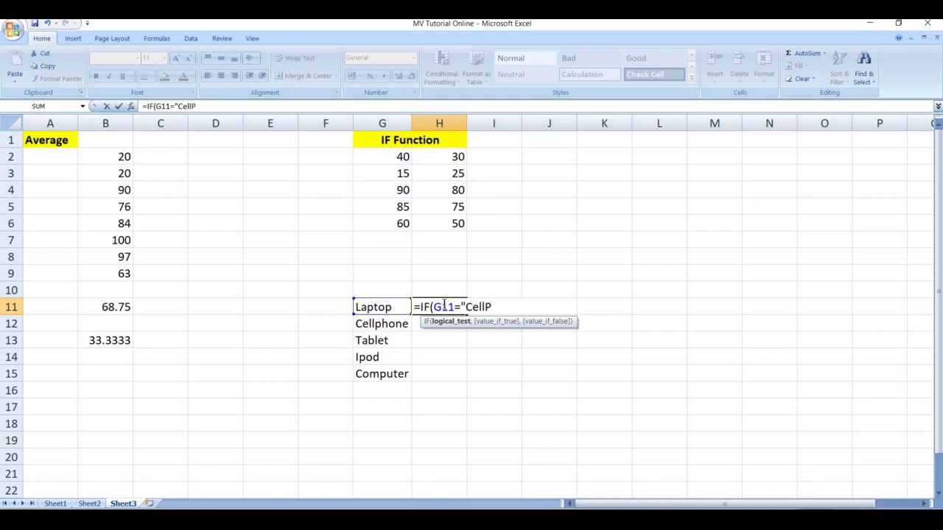
{"action": "key", "text": "BackSpace"}
{"action": "type", "text": "ph"}
{"action": "type", "text": "one\""}
{"action": "type", "text": ","}
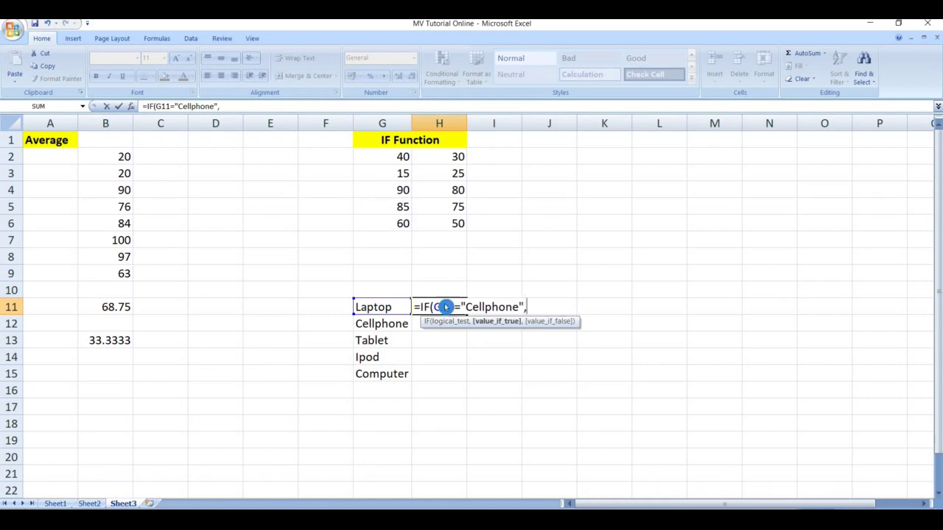
{"action": "type", "text": "\"True"}
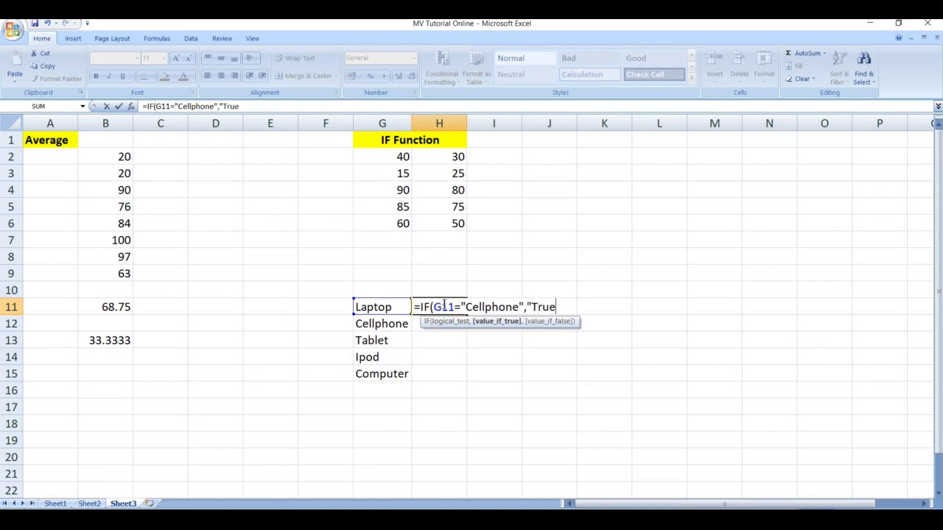
{"action": "type", "text": "\""}
{"action": "type", "text": ",\""}
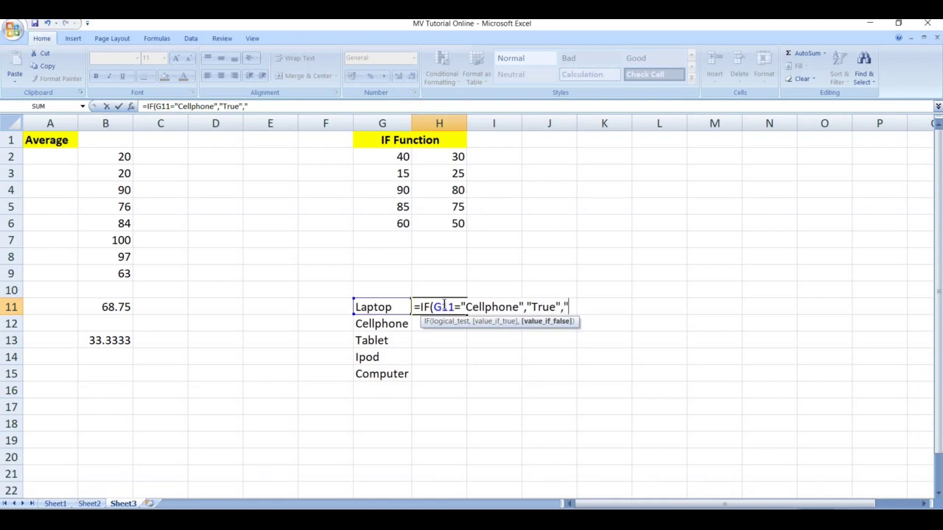
{"action": "type", "text": "False"}
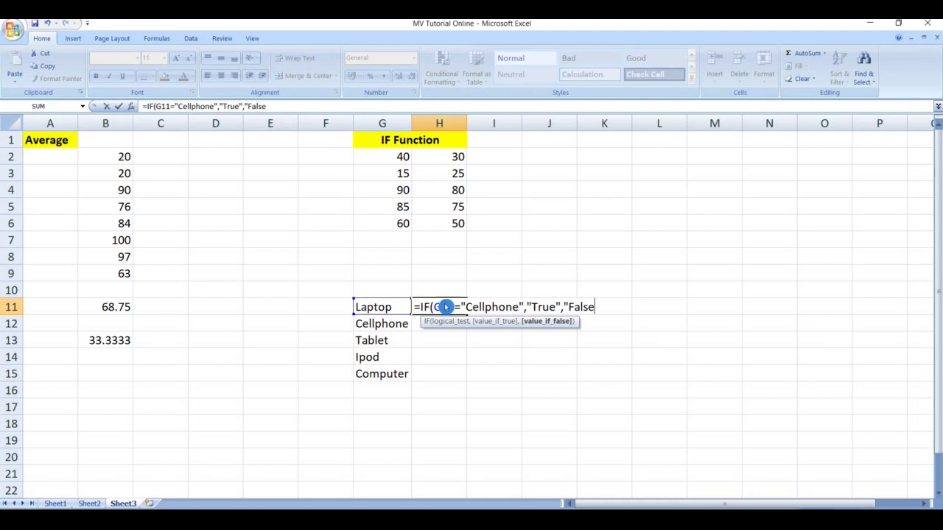
{"action": "type", "text": "\")"}
{"action": "key", "text": "BackSpace"}
{"action": "key", "text": "BackSpace"}
{"action": "type", "text": "\""}
{"action": "key", "text": "Return"}
Fill the Cellphone check from H11 down to H15 and verify H12's formula.
{"action": "left_click", "coordinate": [461, 310]}
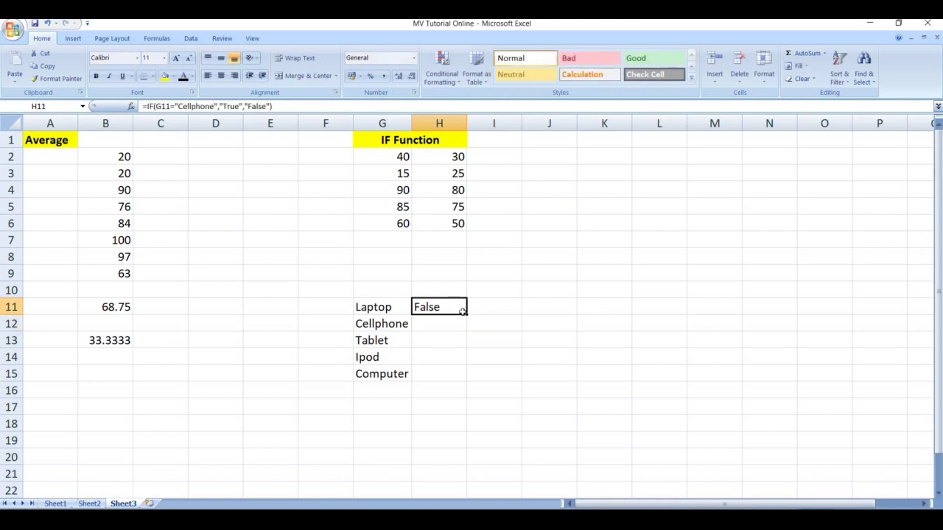
{"action": "left_click_drag", "start_coordinate": [461, 311], "coordinate": [463, 376]}
{"action": "double_click", "coordinate": [435, 322]}
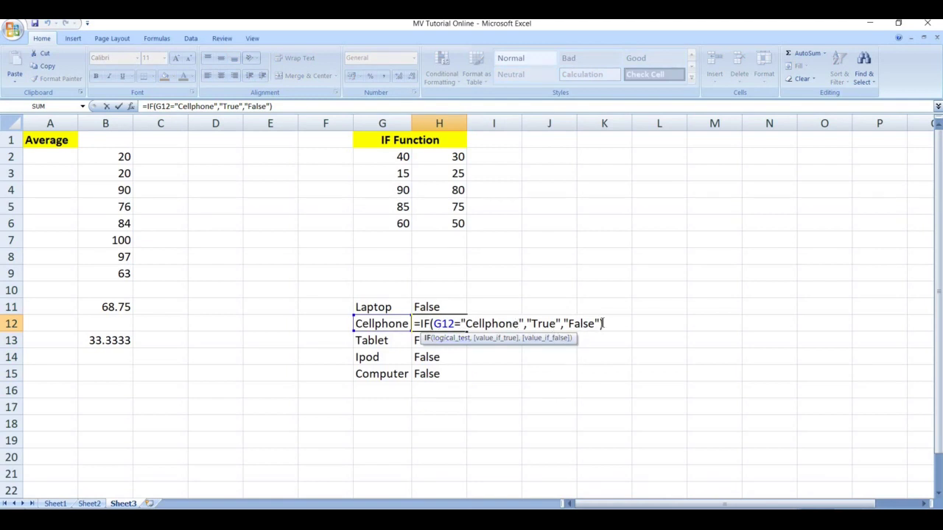
{"action": "key", "text": "Return"}
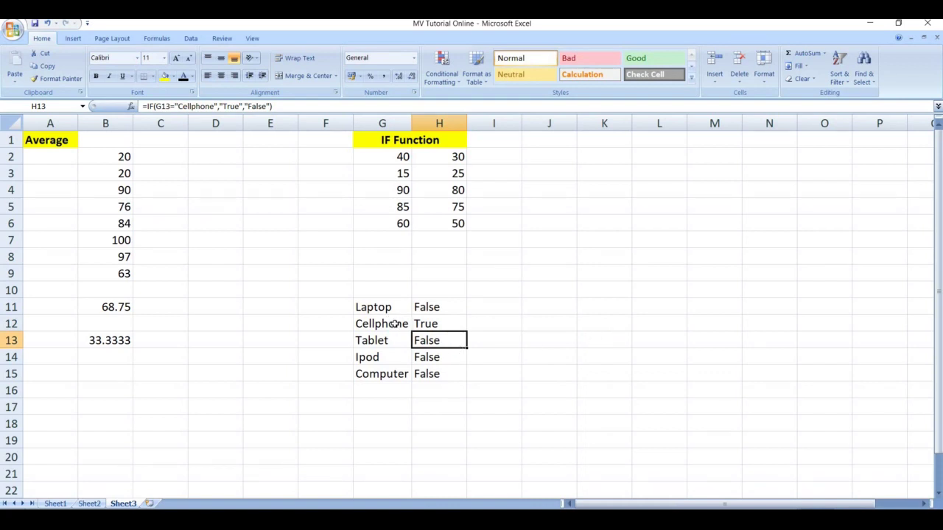
{"action": "left_click", "coordinate": [394, 324]}
Change G12 to Laptop and G11 to Cellphone so H11 shows True.
{"action": "double_click", "coordinate": [395, 324]}
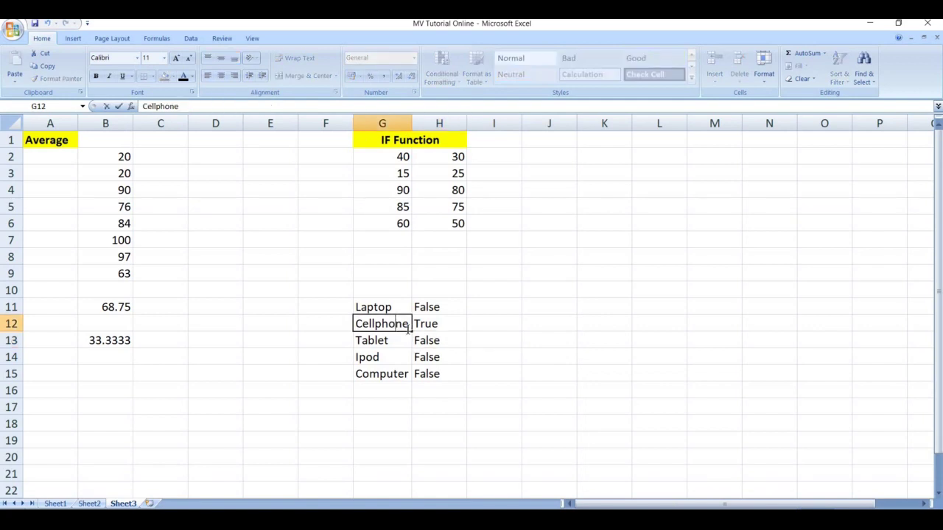
{"action": "left_click_drag", "start_coordinate": [410, 324], "coordinate": [354, 329]}
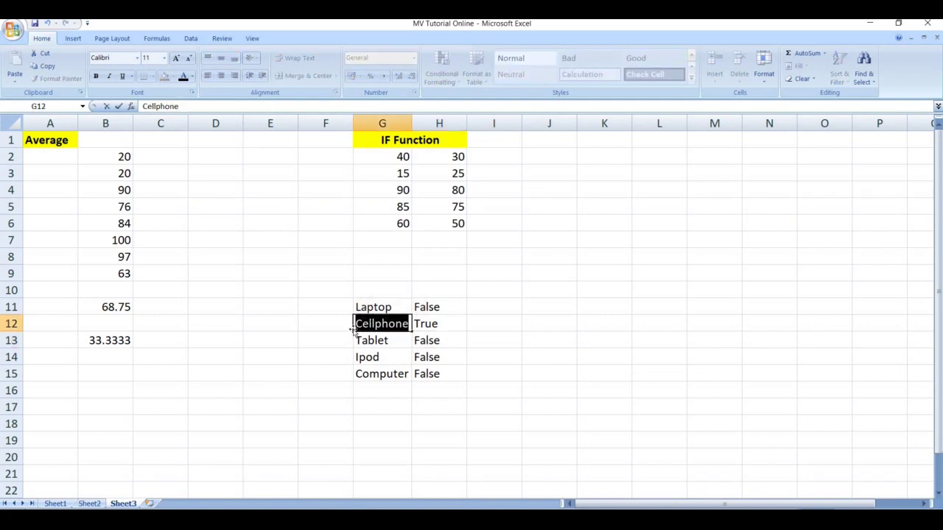
{"action": "type", "text": "Laptop"}
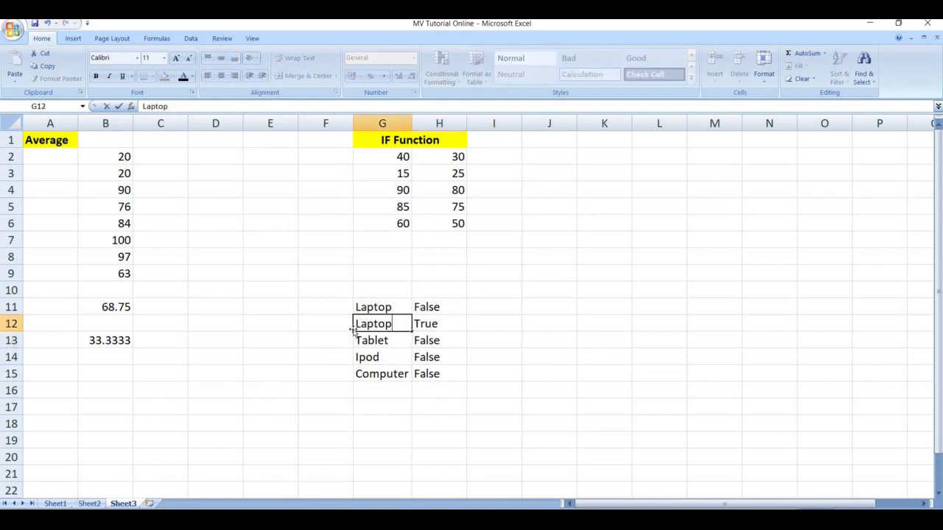
{"action": "left_click", "coordinate": [396, 307]}
{"action": "type", "text": "Ce"}
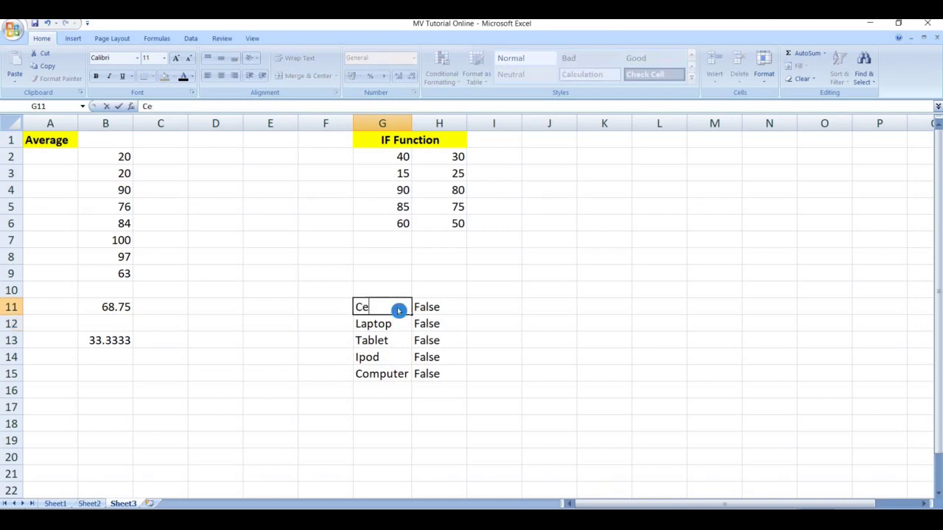
{"action": "type", "text": "ll"}
{"action": "type", "text": "phone"}
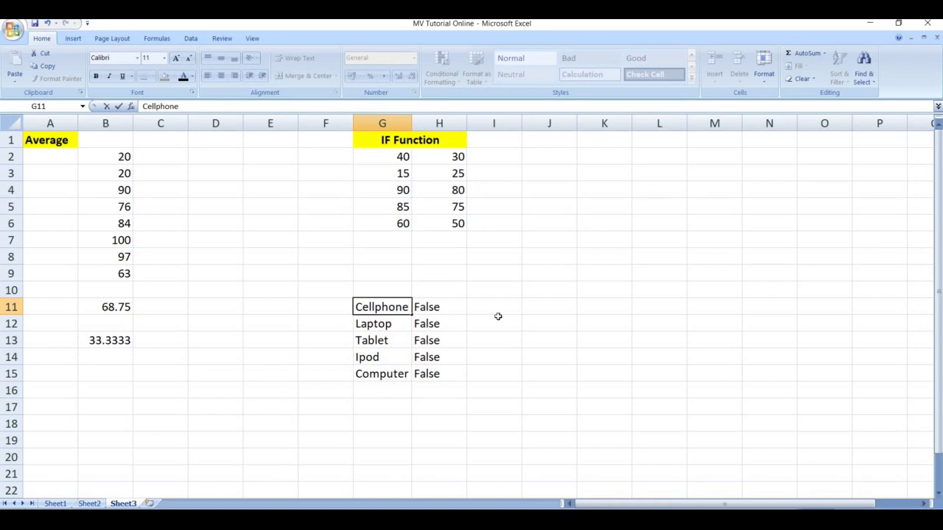
{"action": "left_click", "coordinate": [498, 318]}
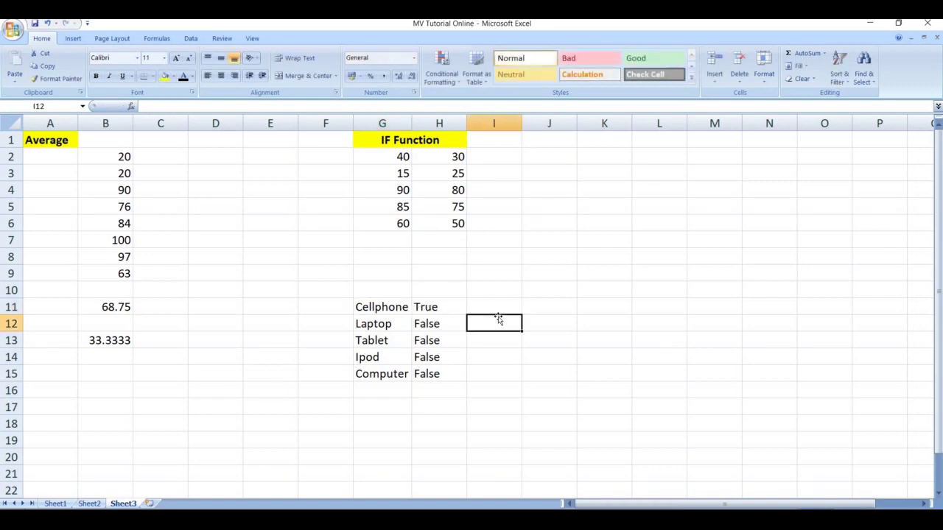